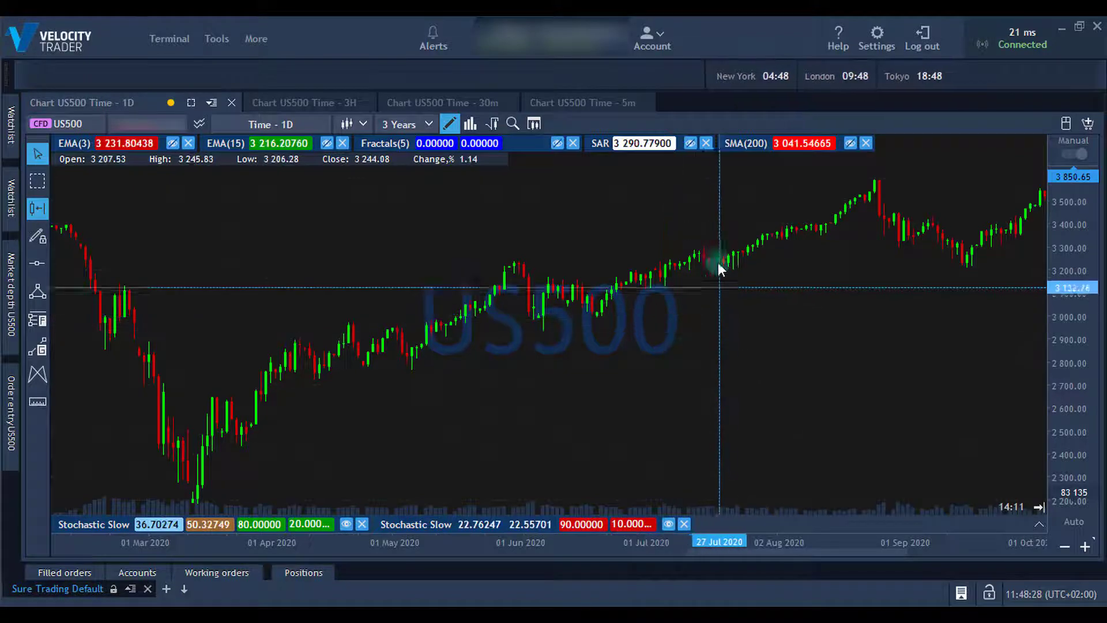
Show the SAR and SMA(200) indicators on the US500 daily chart
left_click(690, 144)
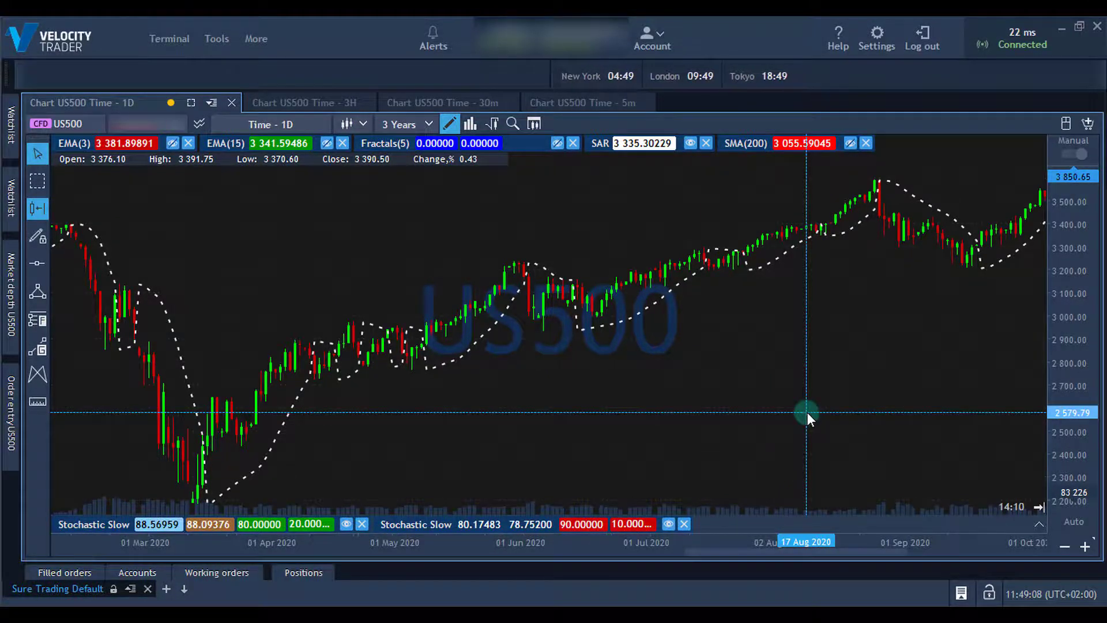
left_click_drag(535, 442, 761, 422)
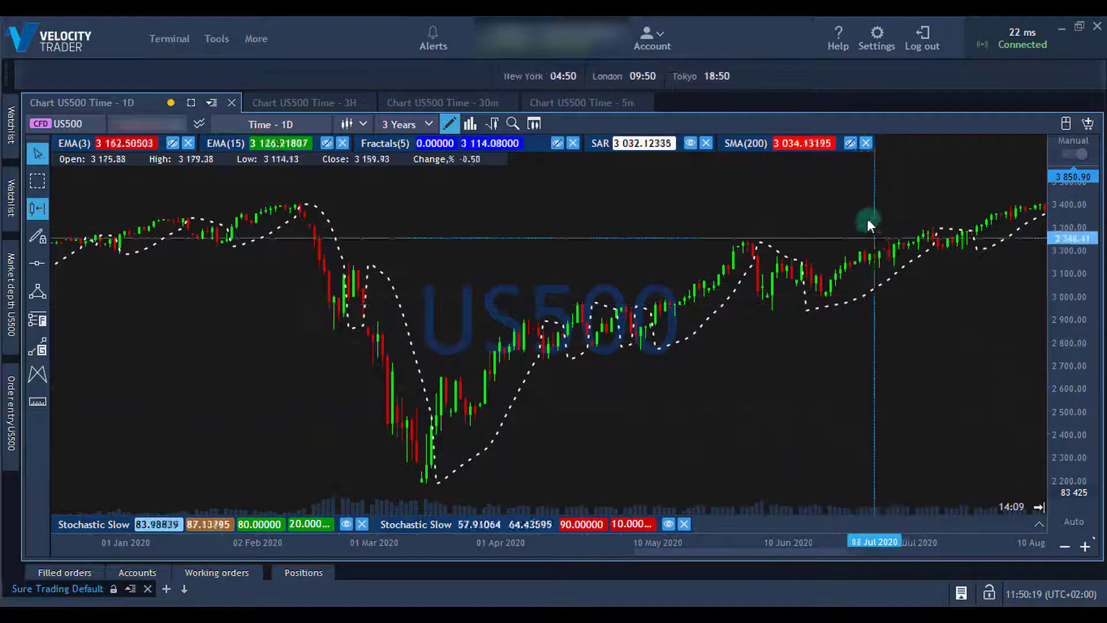
left_click(851, 144)
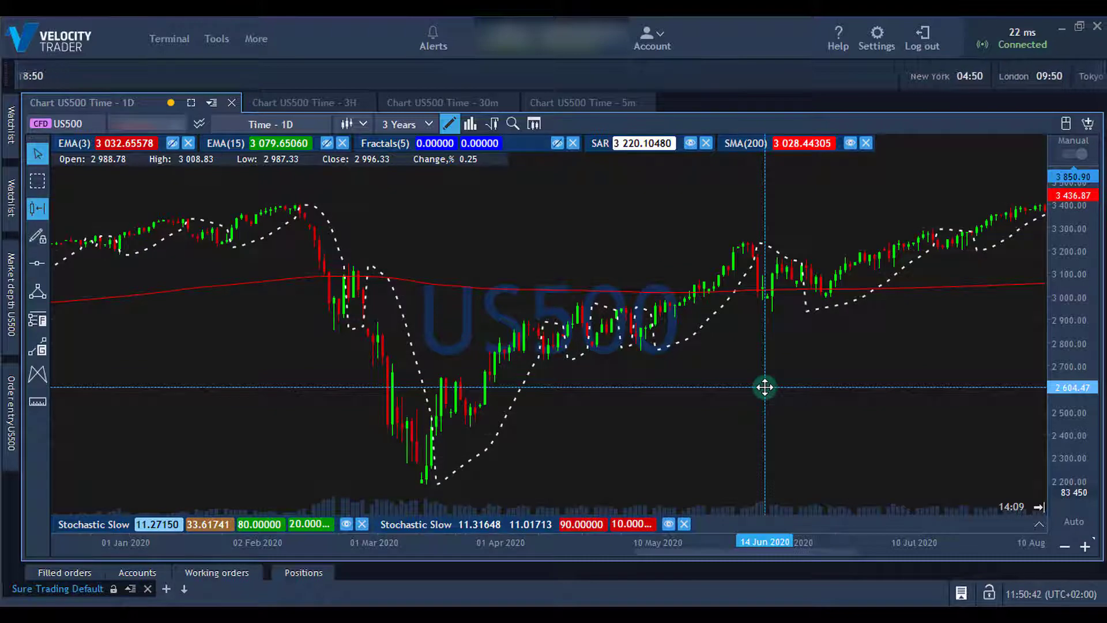
Compare the US500 daily price with the SMA(200) line from late 2019 through November 2020
left_click_drag(143, 396, 549, 386)
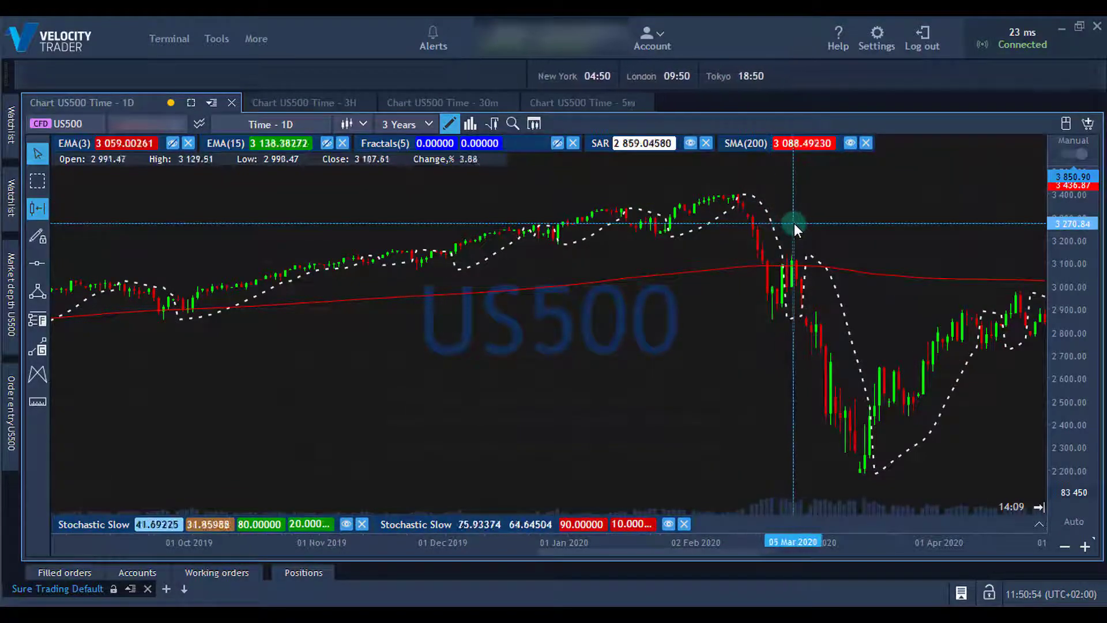
left_click_drag(797, 265, 362, 226)
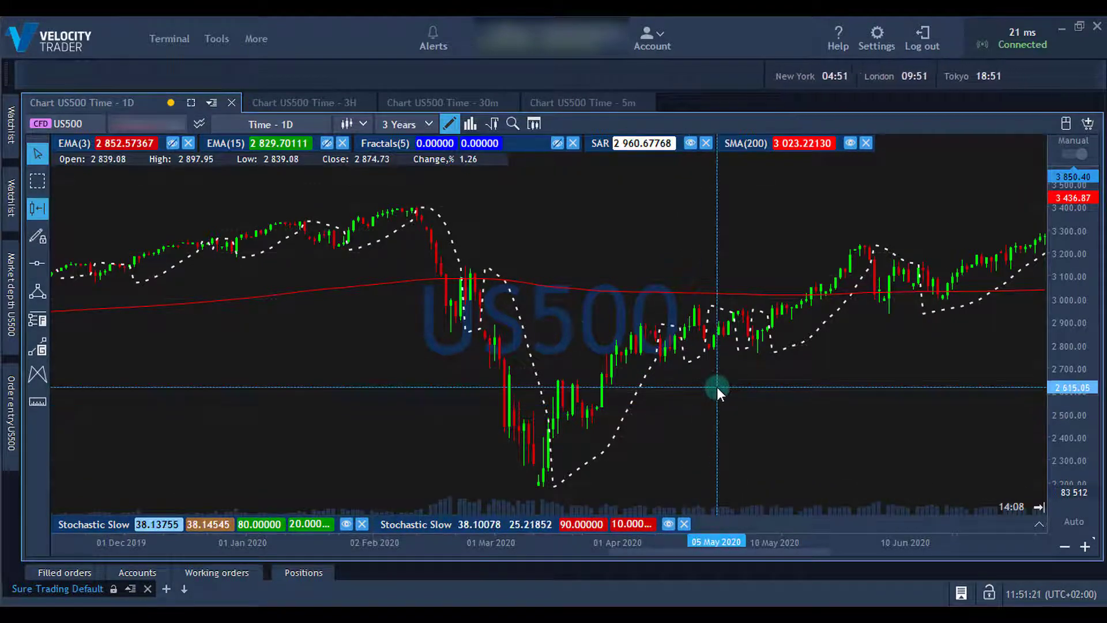
left_click_drag(704, 388, 260, 407)
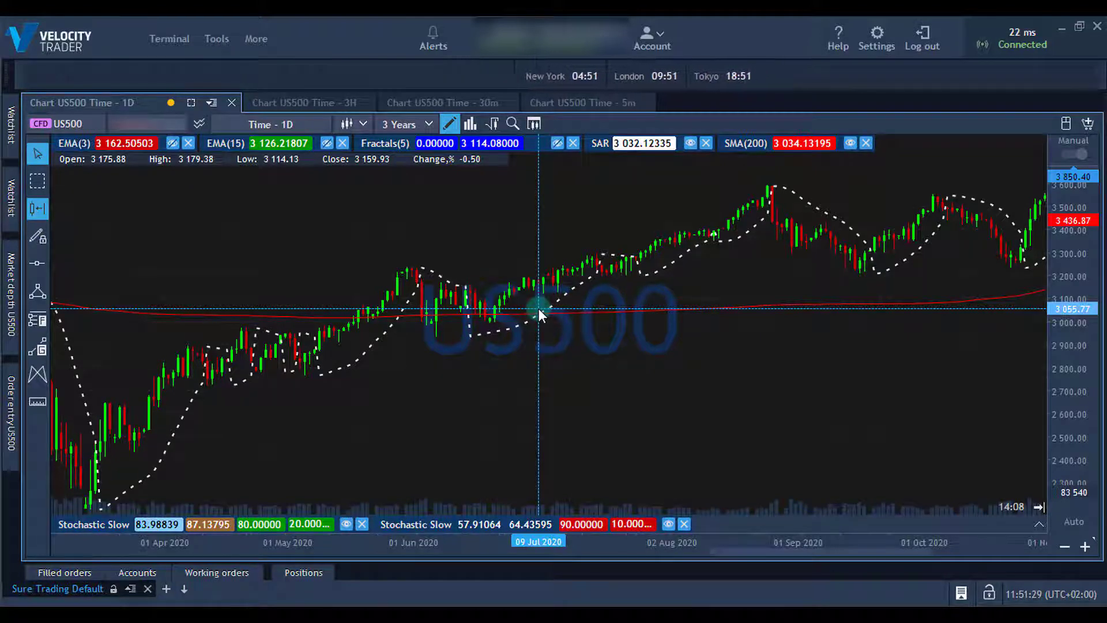
left_click_drag(748, 351, 621, 353)
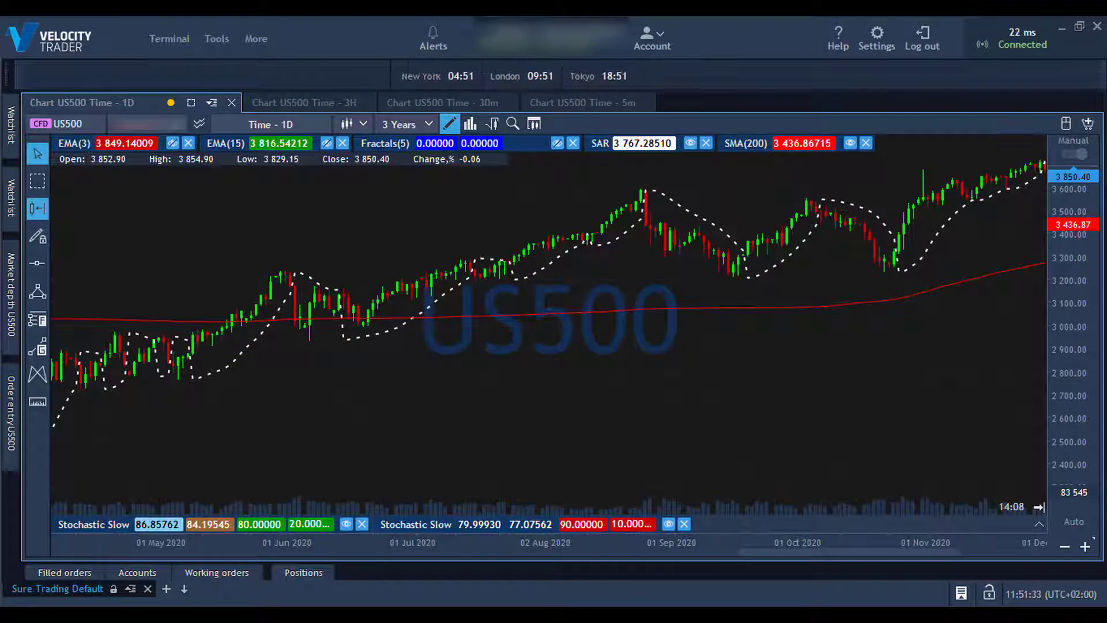
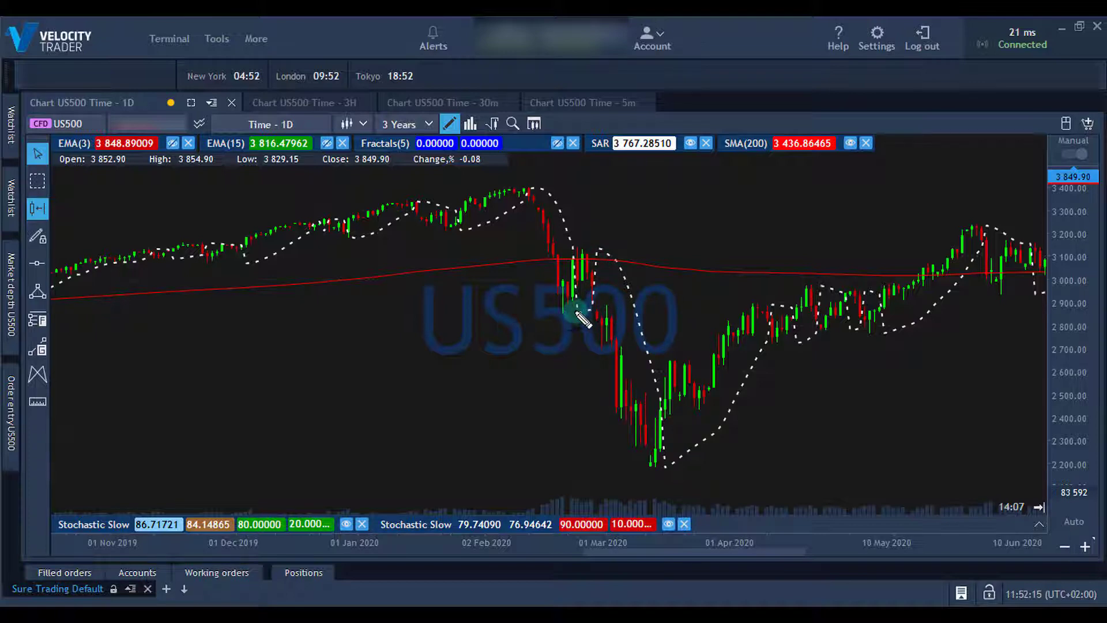
Mark the early March 2020 short entry below the SMA(200) with a blue line and a green arrow down to the late-March low
left_click_drag(576, 313, 616, 300)
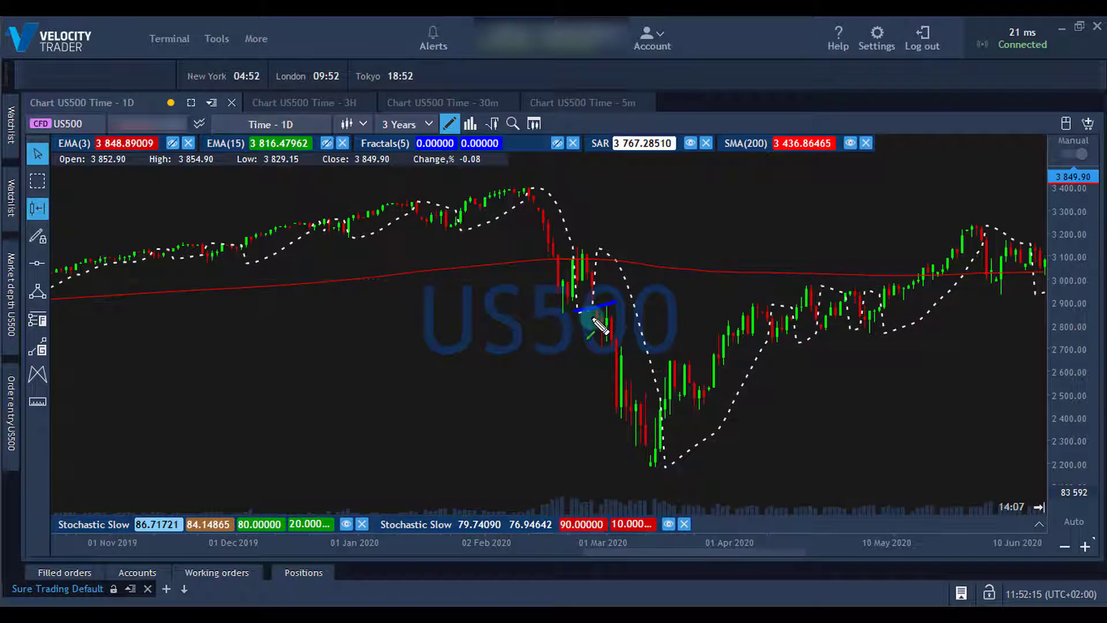
mouse_move(594, 320)
left_mouse_down()
mouse_move(641, 399)
mouse_move(661, 466)
left_mouse_up()
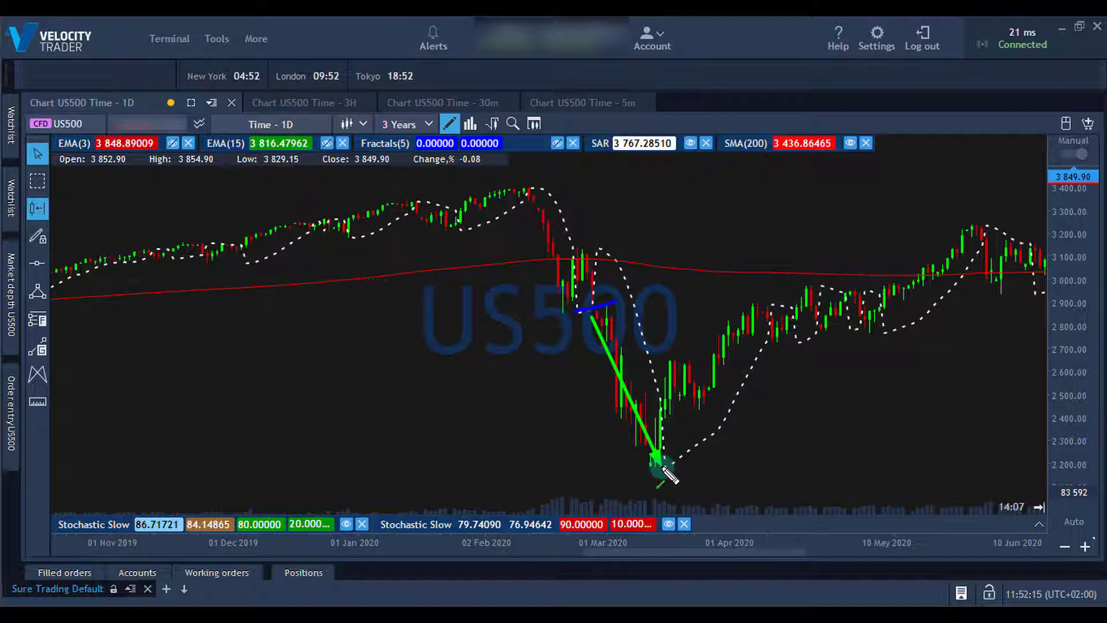
left_click_drag(663, 468, 662, 425)
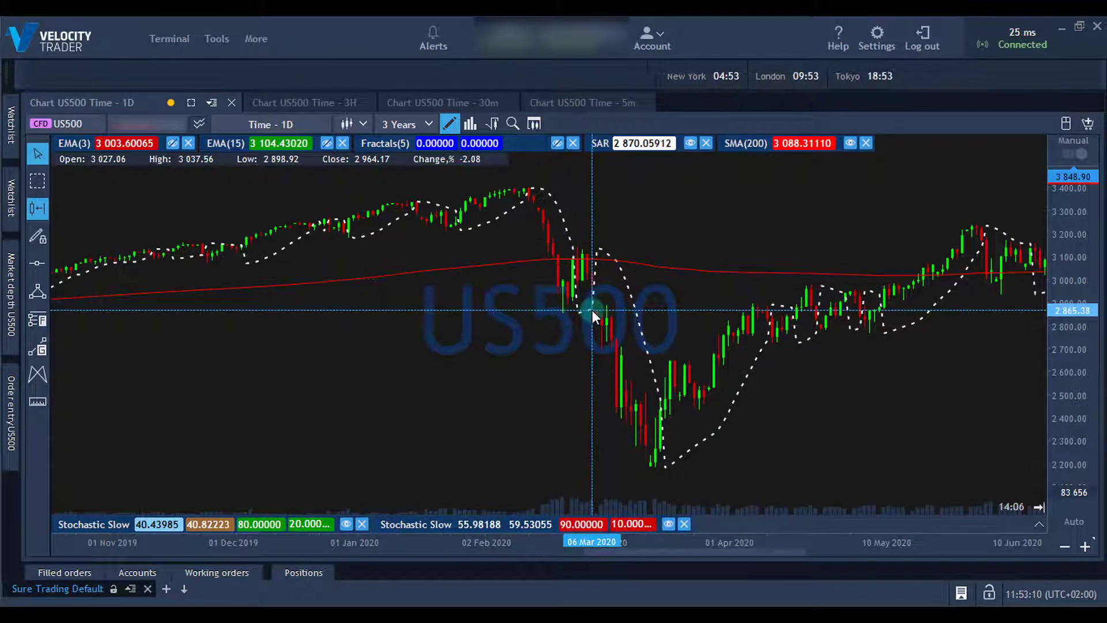
left_click_drag(593, 311, 657, 427)
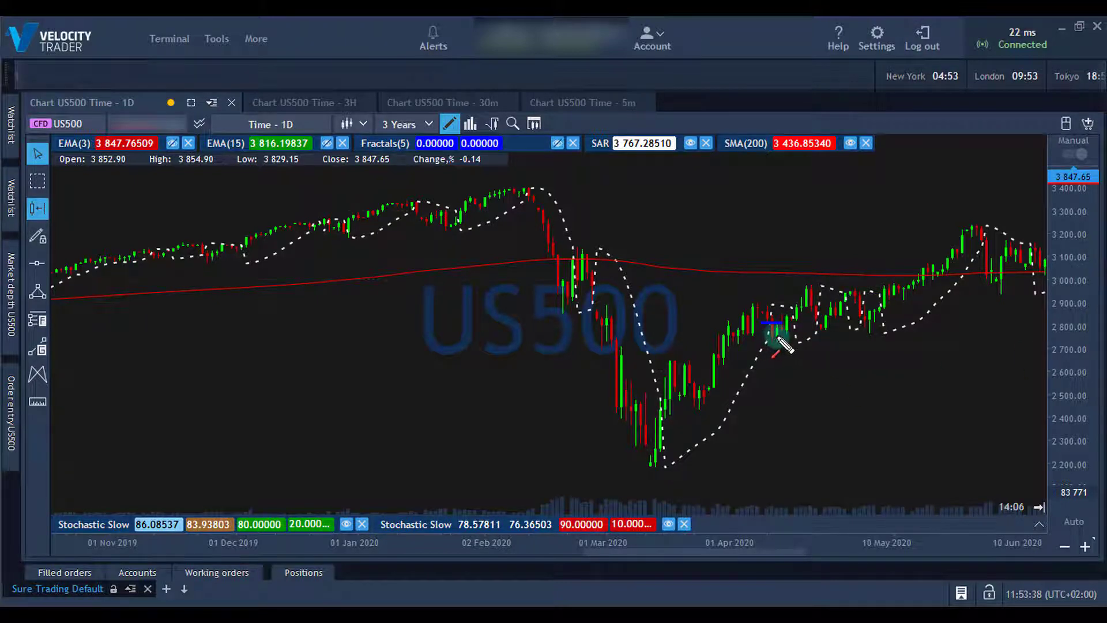
Mark the three short SAR flips below the SMA(200) in April and May 2020 with blue lines and red upward arrows
left_click_drag(776, 338, 799, 317)
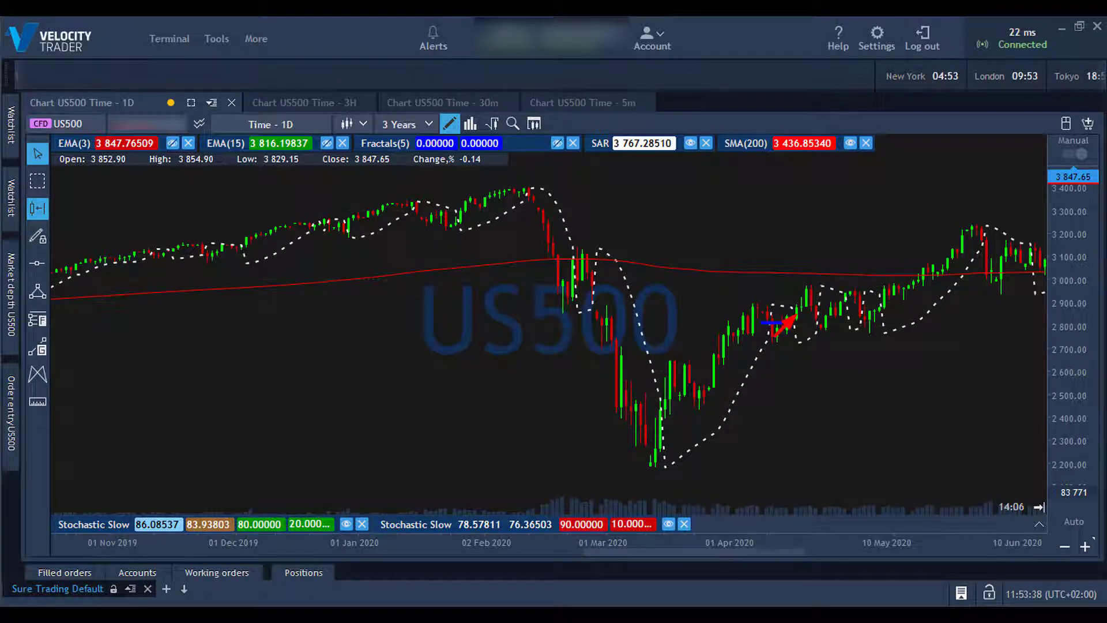
left_click(838, 281)
mouse_move(838, 282)
left_mouse_down()
mouse_move(813, 323)
mouse_move(833, 320)
mouse_move(845, 298)
left_mouse_up()
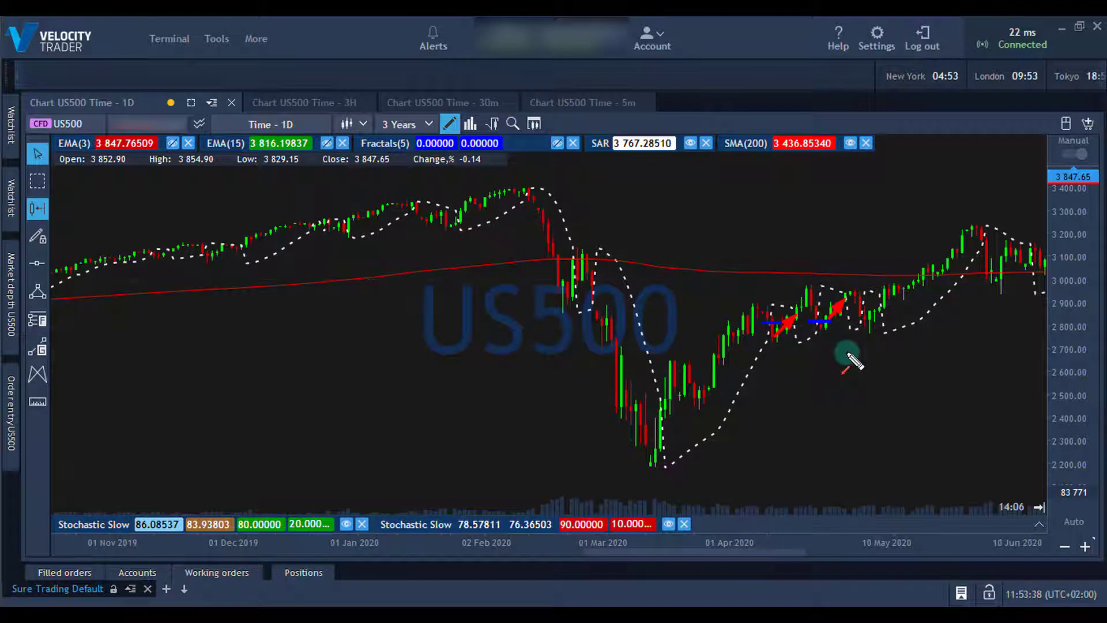
left_click(846, 354)
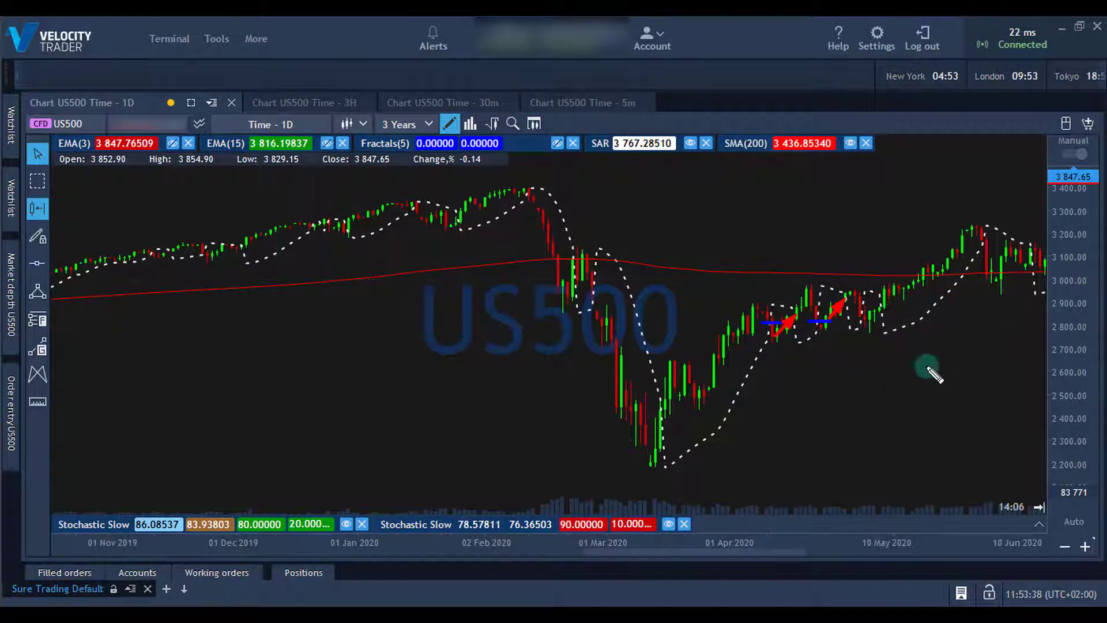
left_click(864, 296)
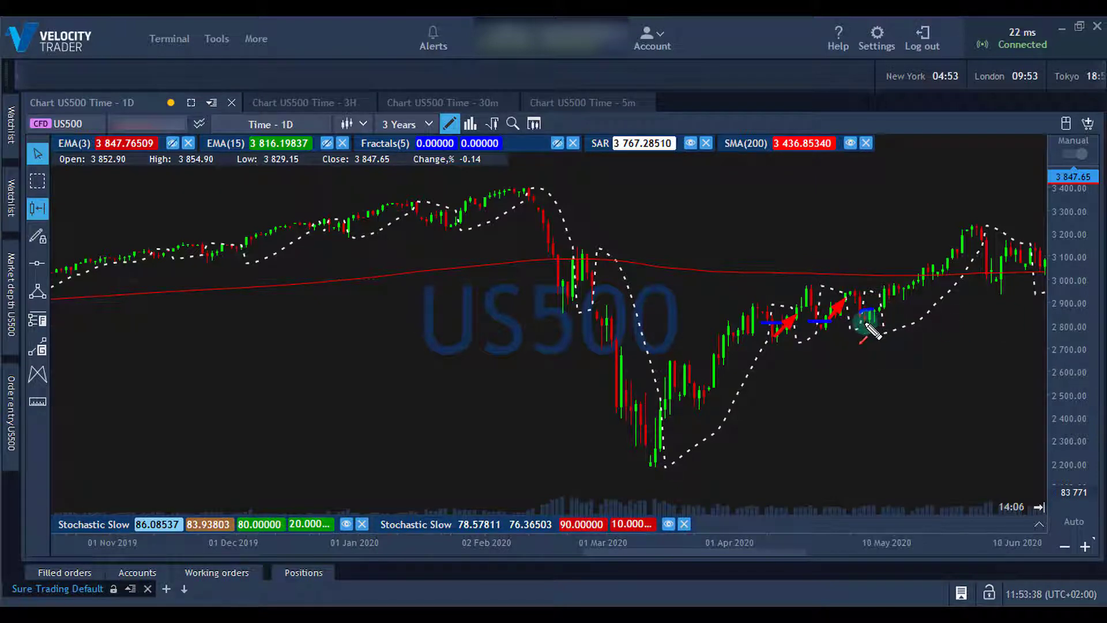
left_click_drag(864, 321, 882, 304)
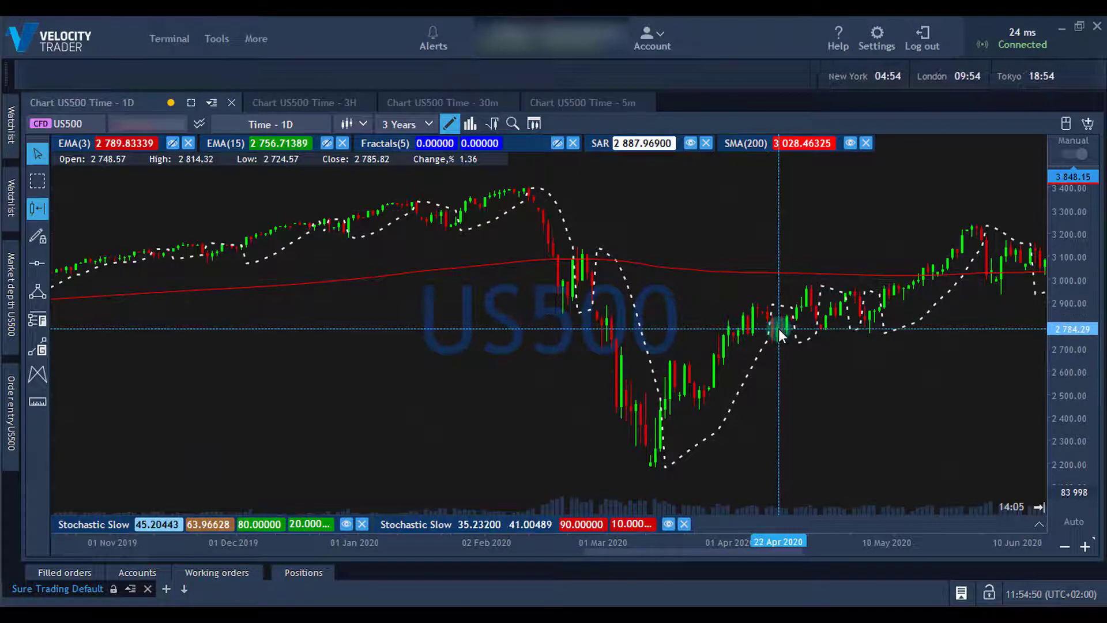
left_click_drag(772, 333, 793, 324)
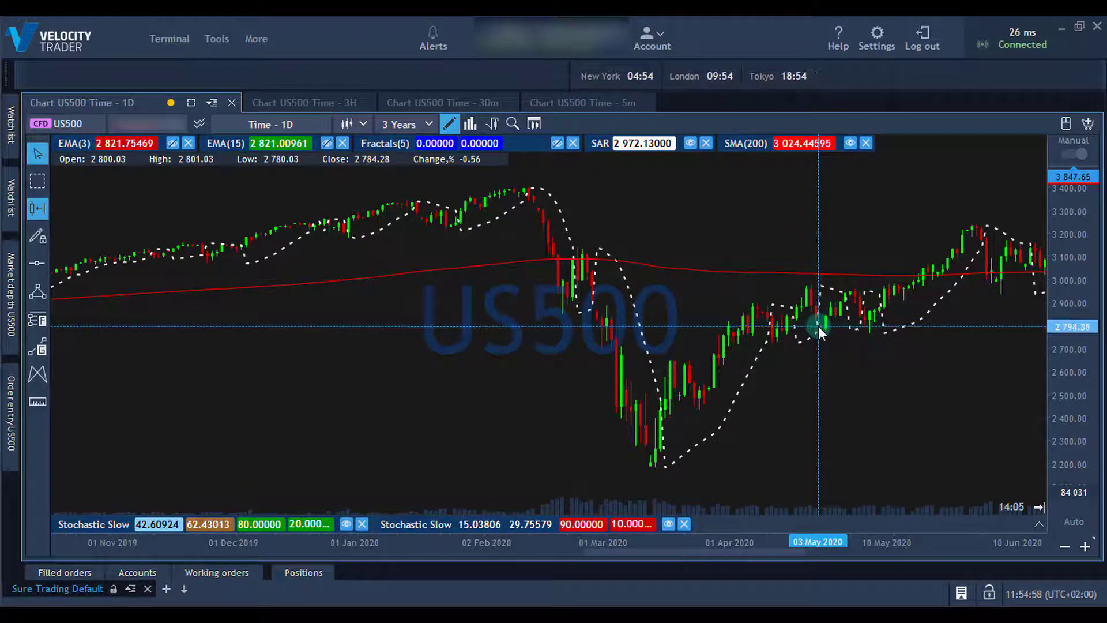
left_click_drag(819, 326, 880, 302)
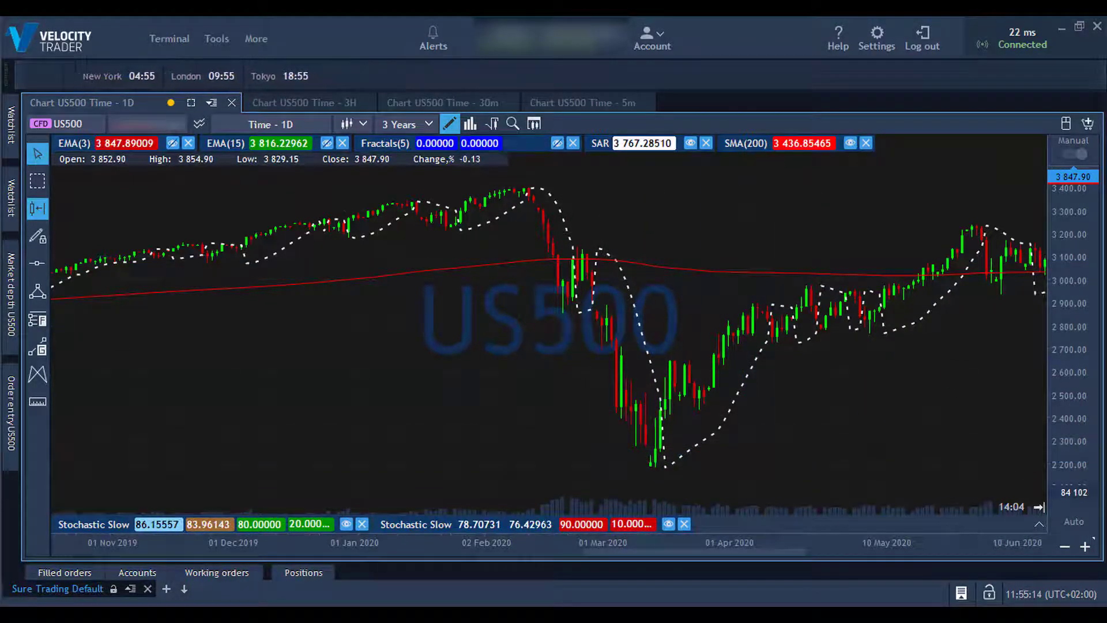
Circle the price's upward SMA(200) crossing in blue and mark the late June 2020 long entry with a blue line and green arrow
left_click_drag(890, 414, 531, 417)
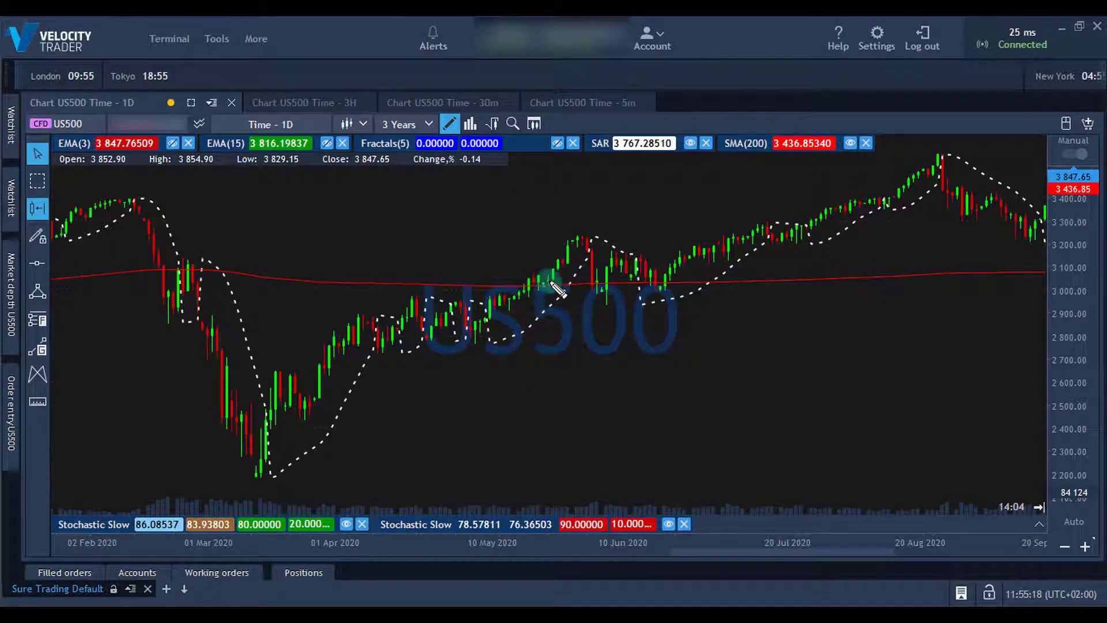
mouse_move(564, 282)
left_mouse_down()
mouse_move(522, 275)
mouse_move(528, 301)
mouse_move(585, 288)
mouse_move(566, 283)
left_mouse_up()
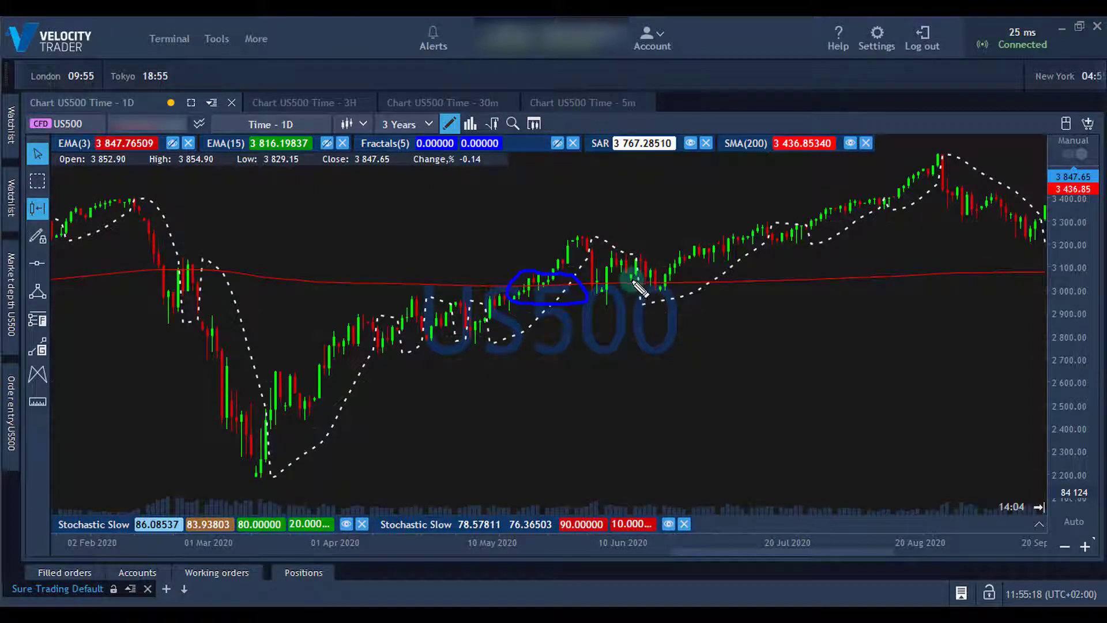
mouse_move(655, 280)
left_mouse_down()
mouse_move(624, 283)
mouse_move(657, 284)
left_mouse_up()
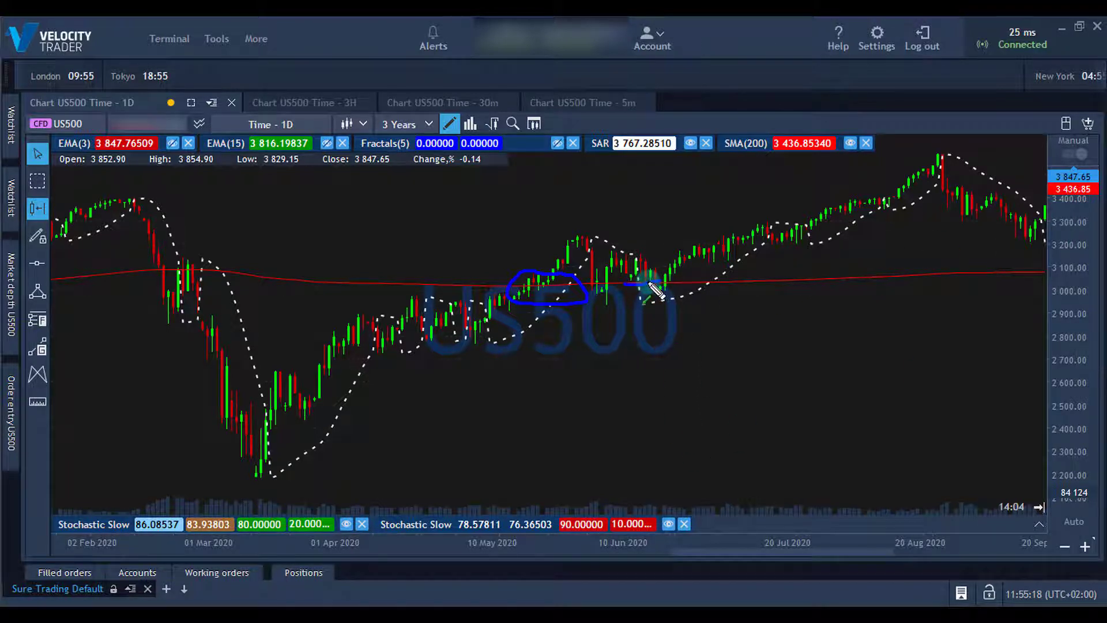
left_click_drag(649, 282, 774, 237)
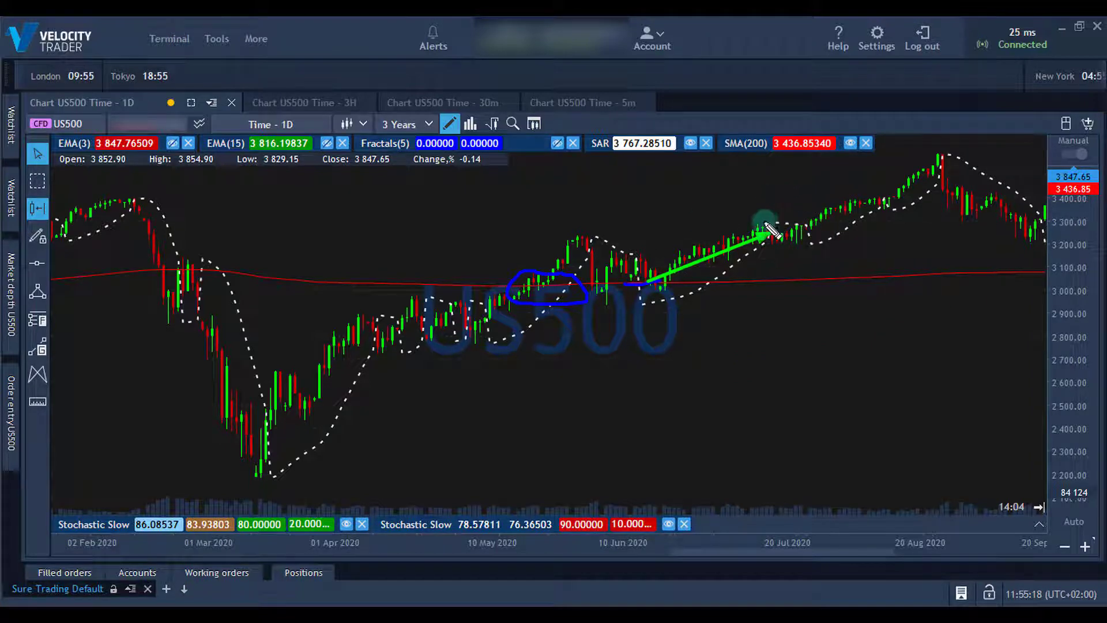
Mark the late July 2020 long entry with a blue line and a green arrow up to the following price peak
left_click_drag(797, 220, 814, 246)
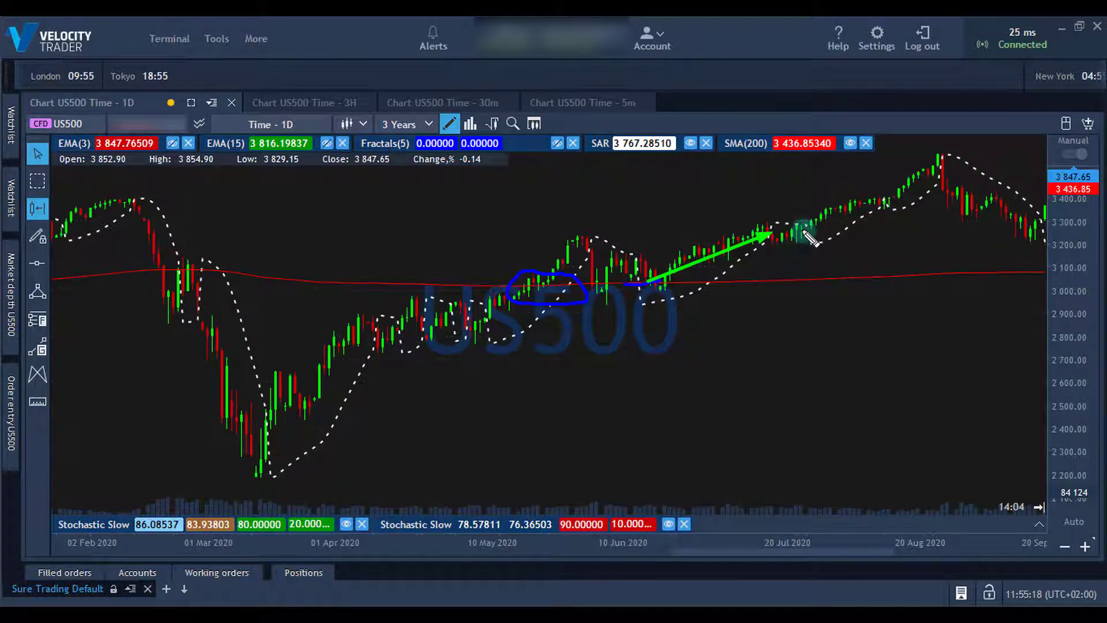
left_click_drag(807, 226, 830, 227)
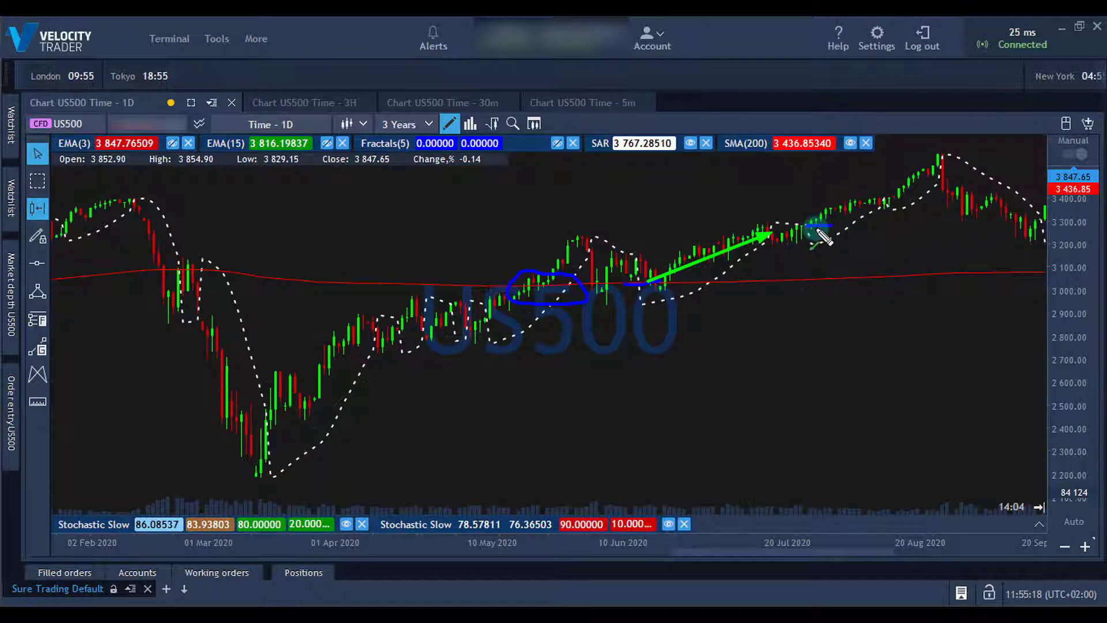
left_click_drag(818, 227, 943, 180)
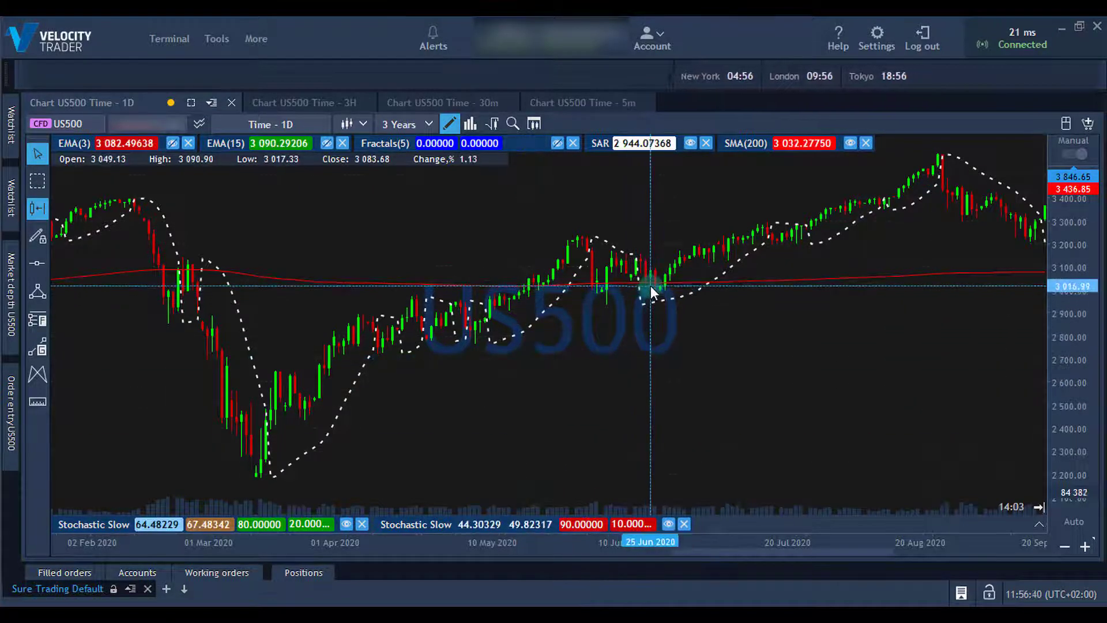
mouse_move(650, 286)
left_mouse_down()
mouse_move(770, 231)
mouse_move(847, 216)
mouse_move(940, 178)
left_mouse_up()
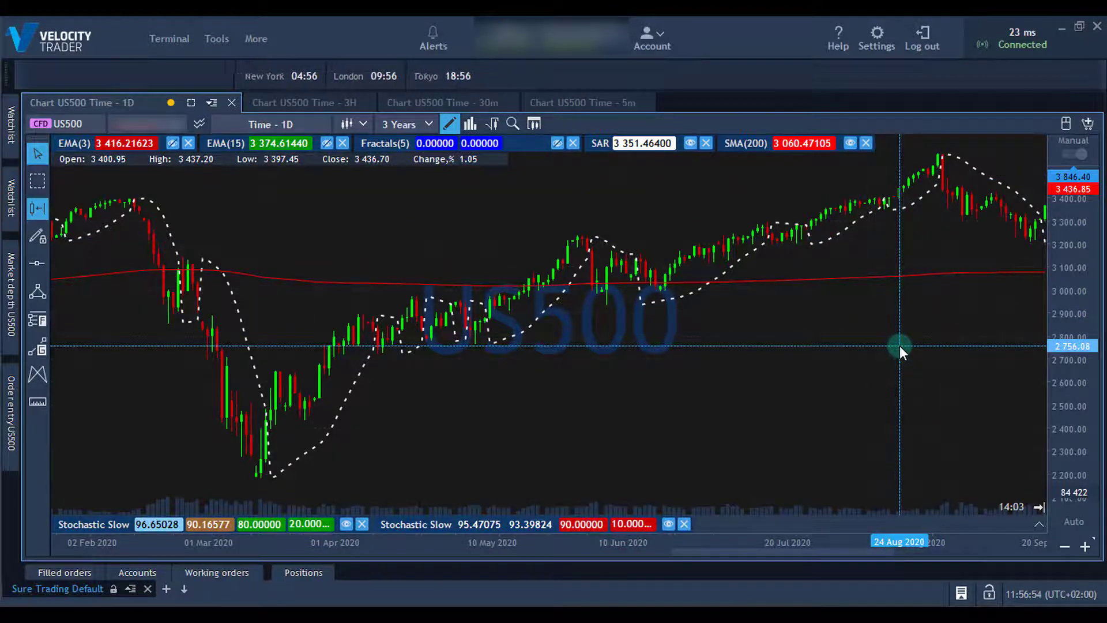
Mark the long entry around 28 September 2020 with a blue line and trace the rise to the mid-October SAR flip
left_click_drag(899, 344, 597, 375)
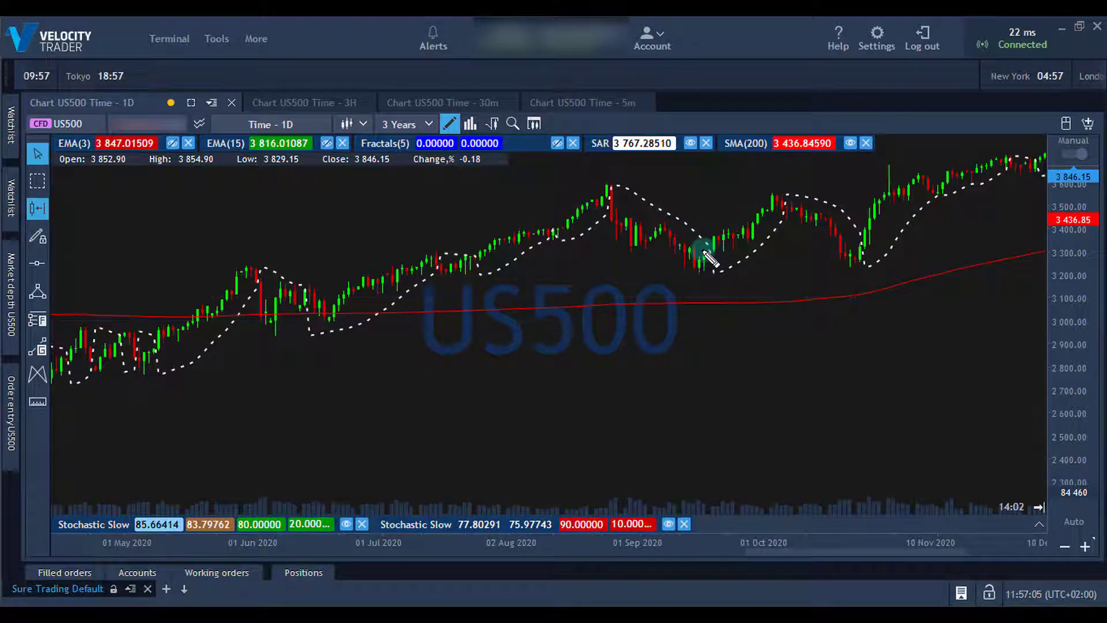
left_click_drag(709, 251, 738, 252)
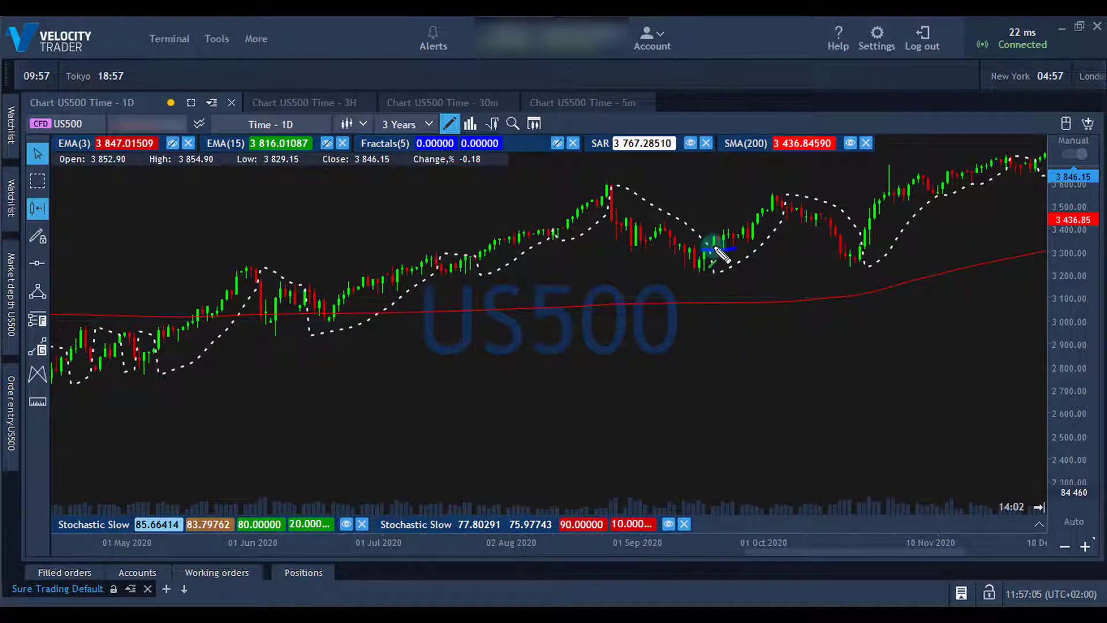
left_click_drag(725, 254, 792, 215)
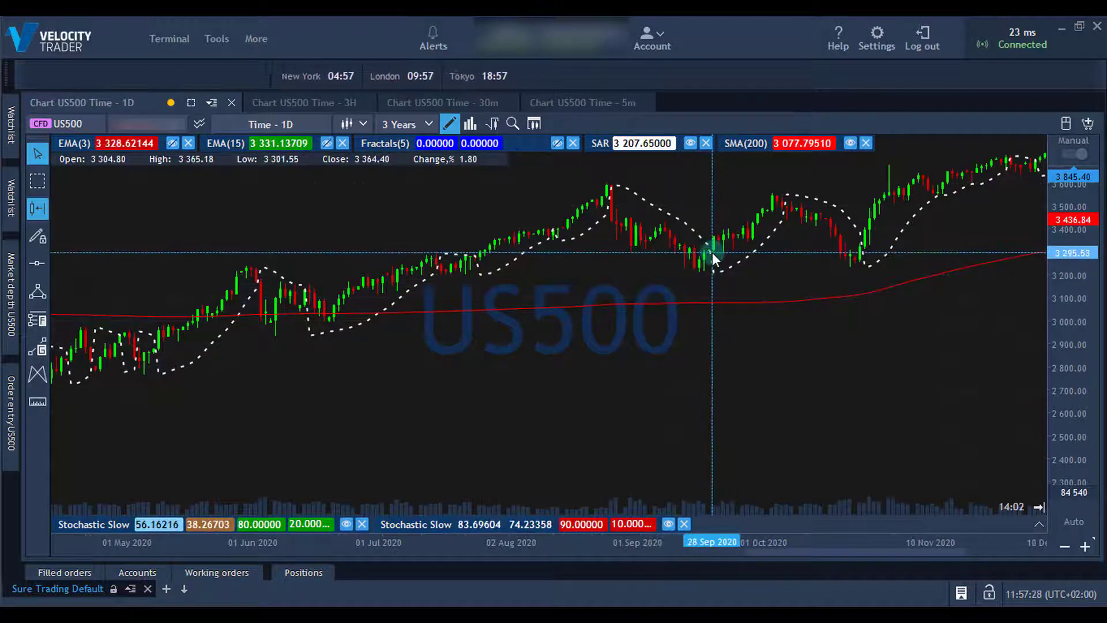
left_click_drag(712, 252, 783, 208)
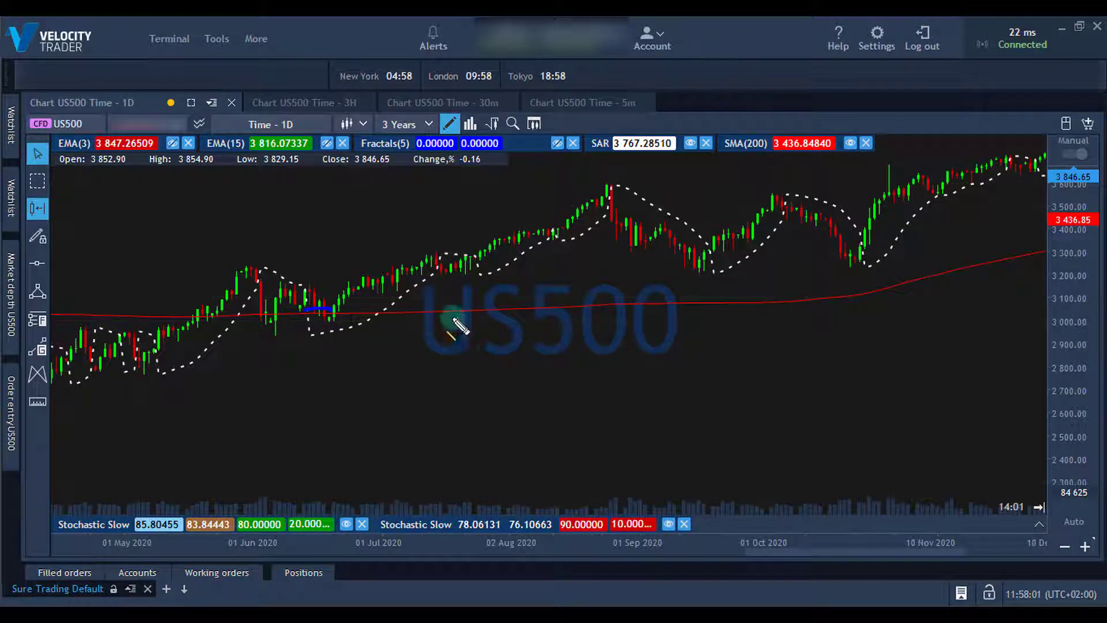
Annotate the late June 2020 long trade with a yellow stop line, a green upward arrow and rising yellow trailing-stop lines along the SAR dots
left_click_drag(308, 332, 324, 333)
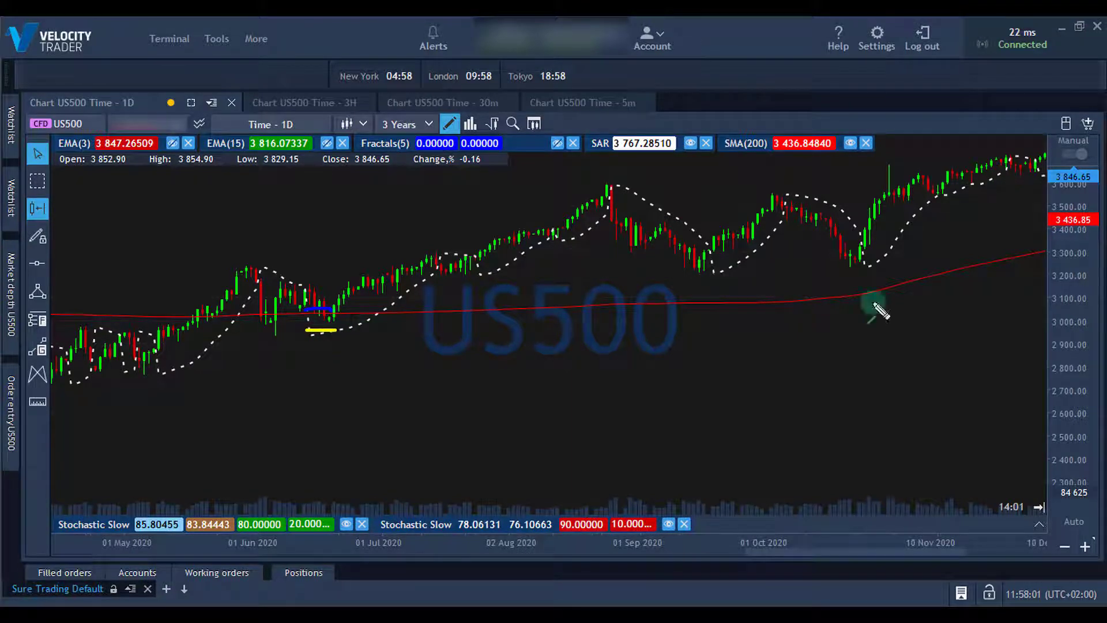
left_click_drag(333, 306, 438, 255)
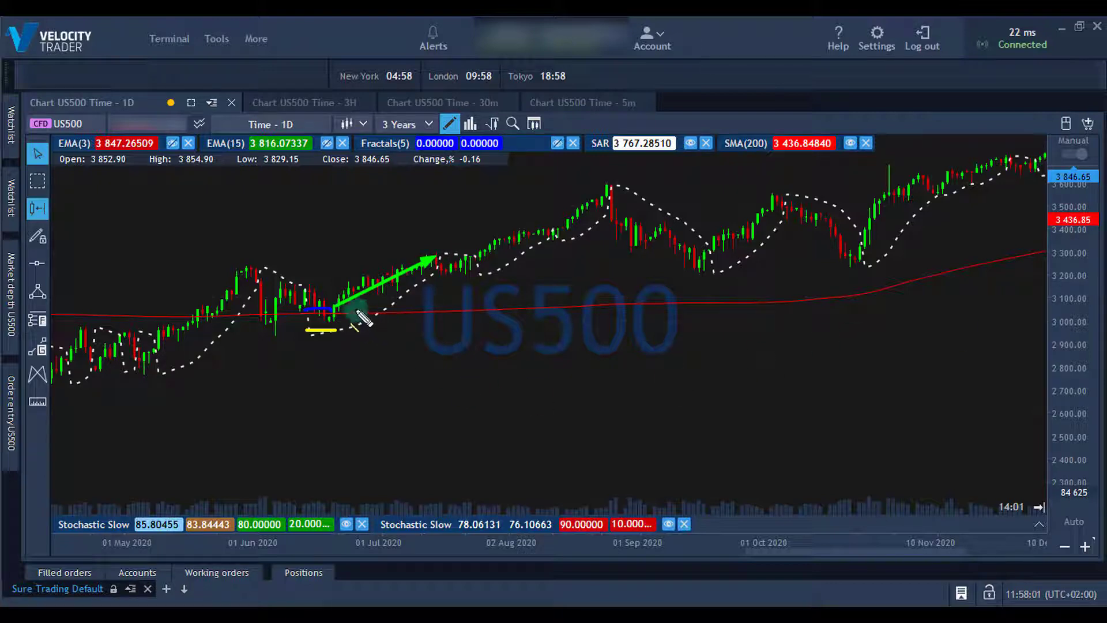
left_click_drag(357, 331, 444, 287)
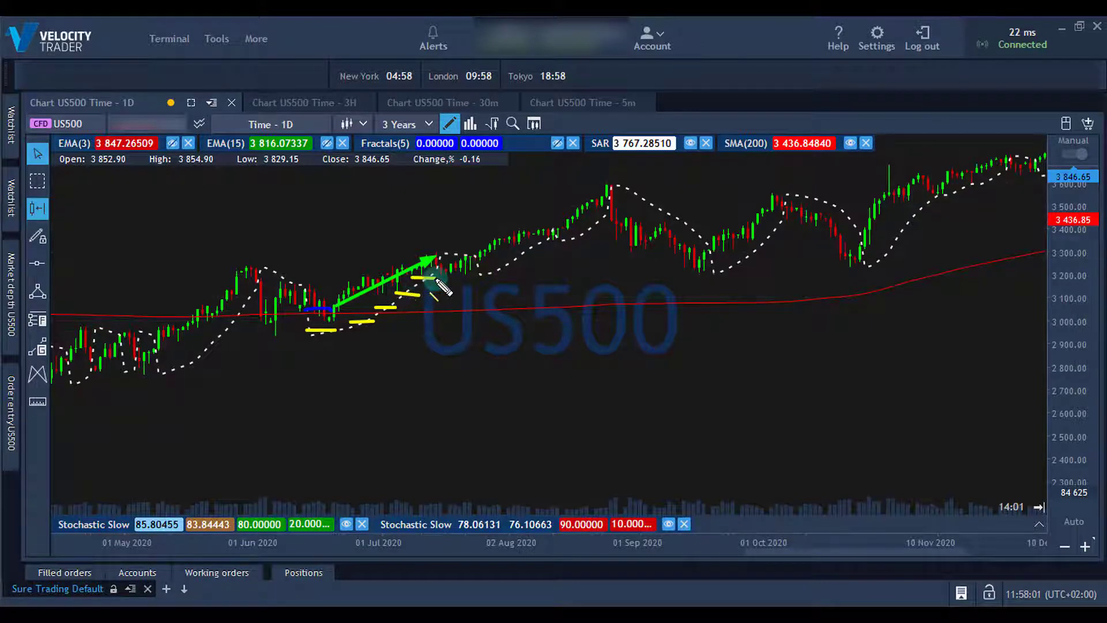